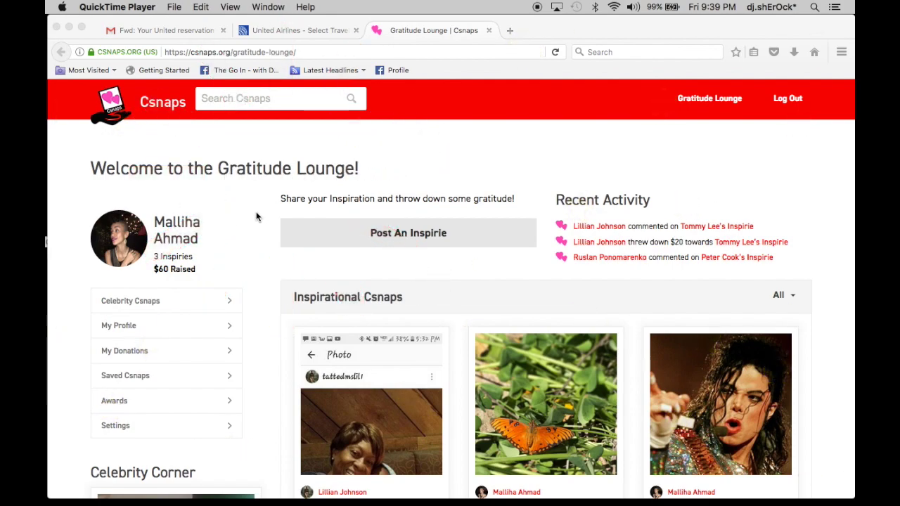
Step: Start posting a new Inspirie and open its photo or video upload dialog
left_click(414, 240)
left_click(414, 240)
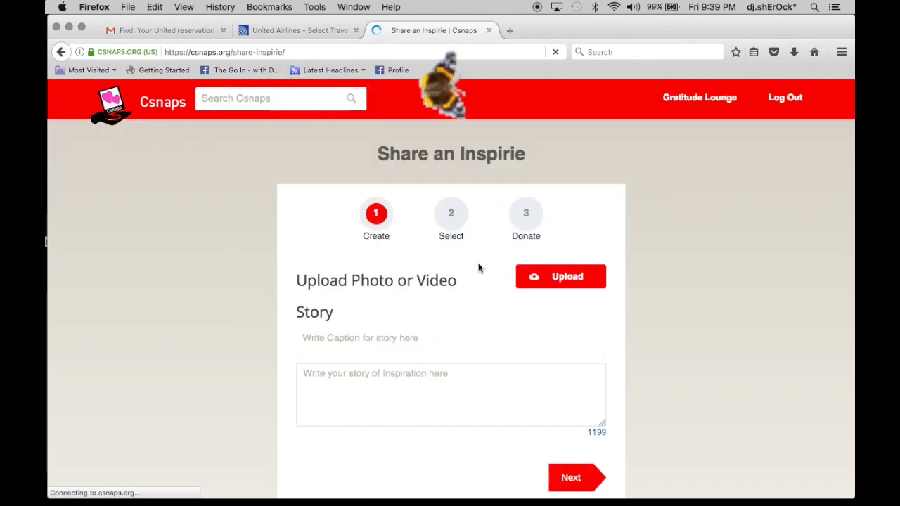
scroll(503, 284, "down", 1)
scroll(503, 284, "down", 1)
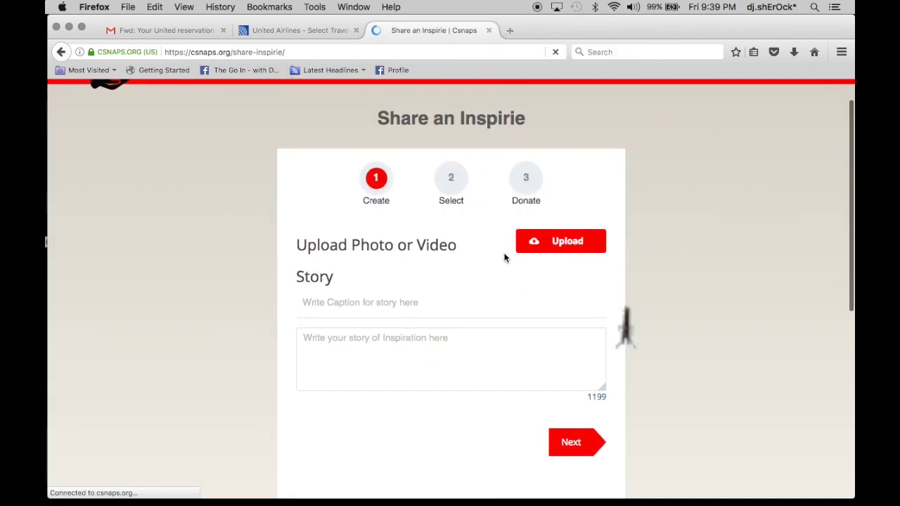
left_click(572, 241)
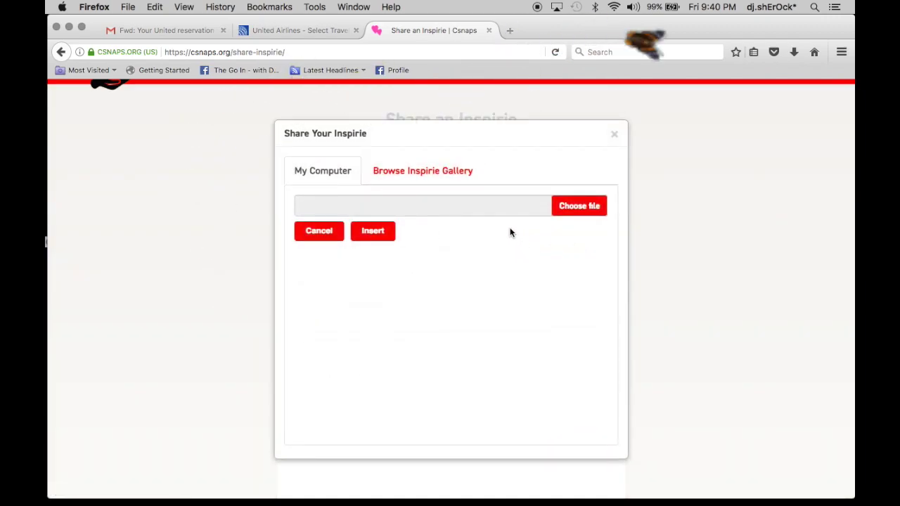
Step: Insert the Martin Luther King portrait from the Inspirie Gallery as the post's photo
left_click(436, 173)
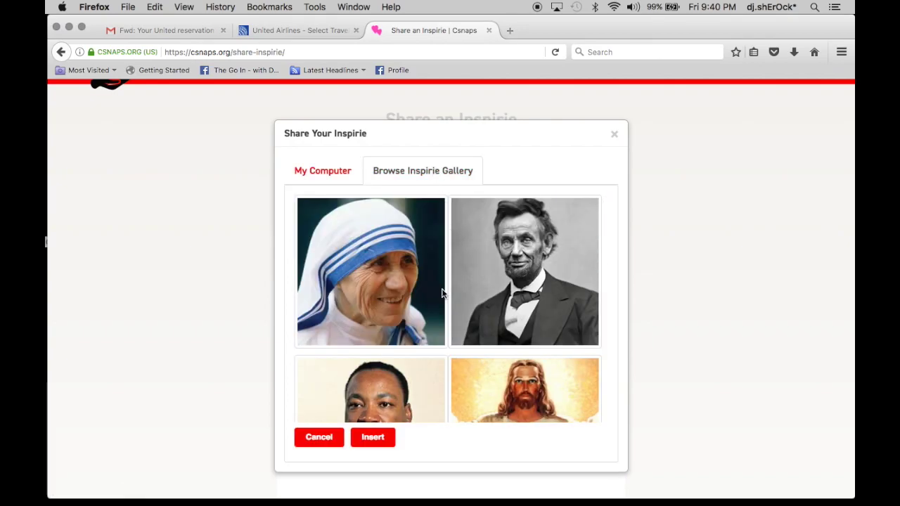
scroll(442, 288, "down", 10)
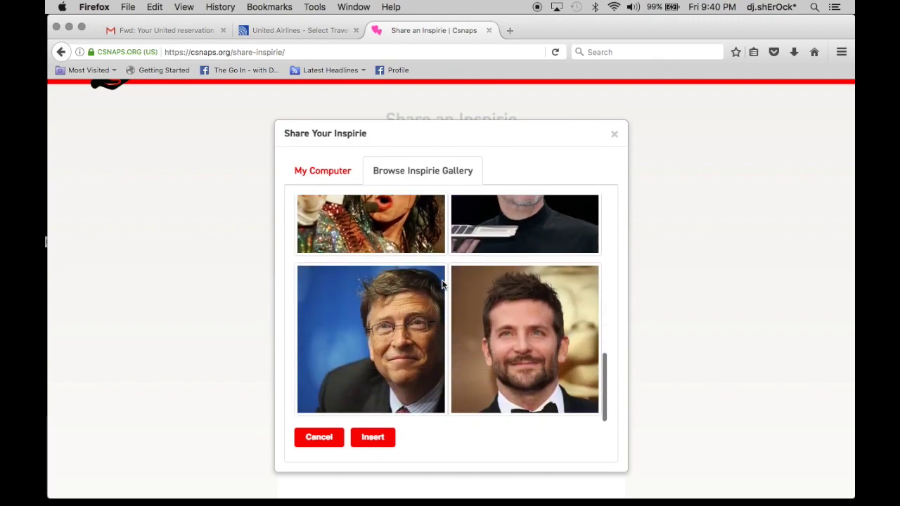
scroll(442, 285, "up", 8)
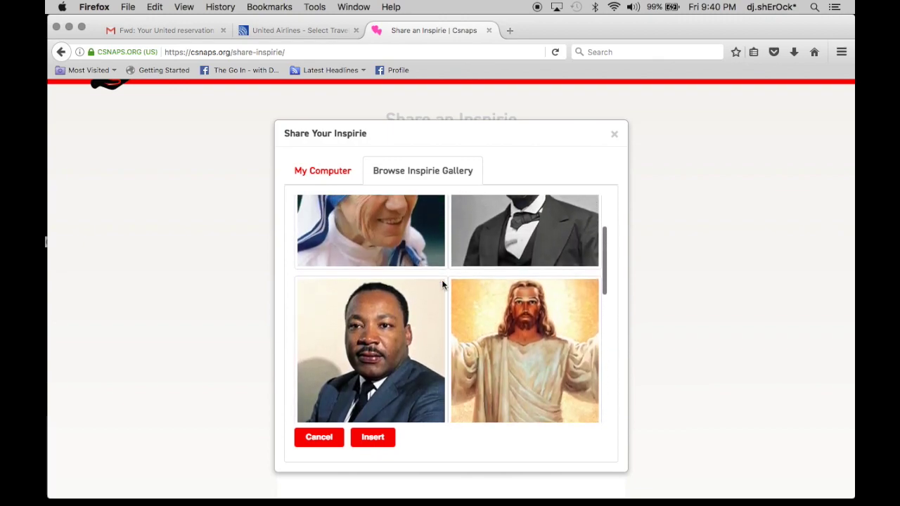
left_click(394, 314)
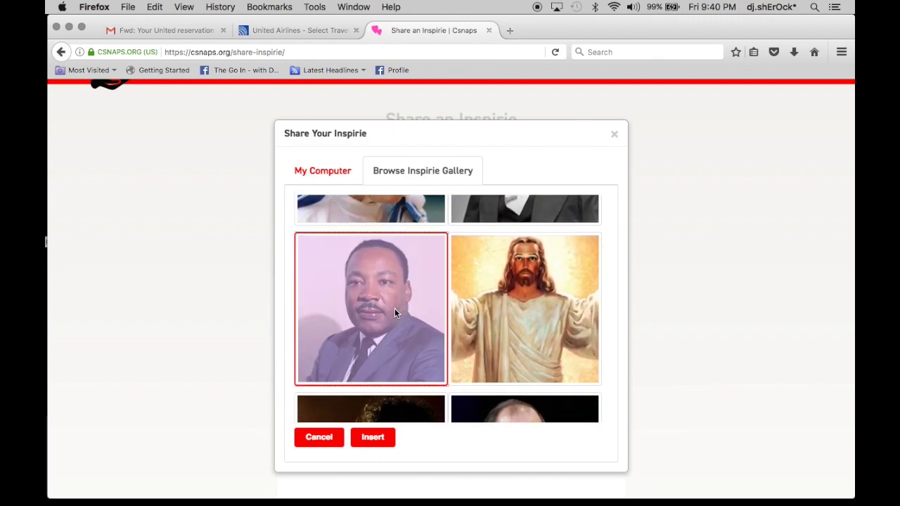
left_click(373, 438)
Step: Enter "Dreams come true" as the story caption
scroll(349, 360, "down", 5)
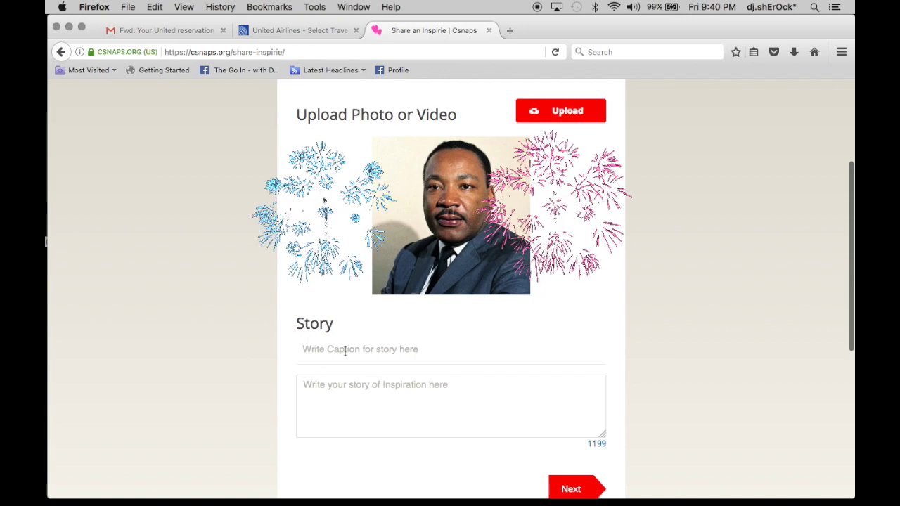
left_click(345, 351)
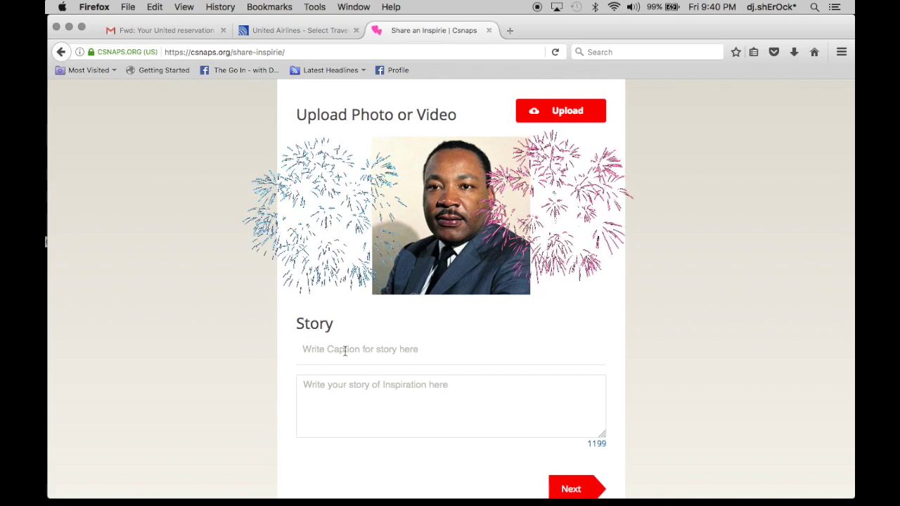
type("Dream")
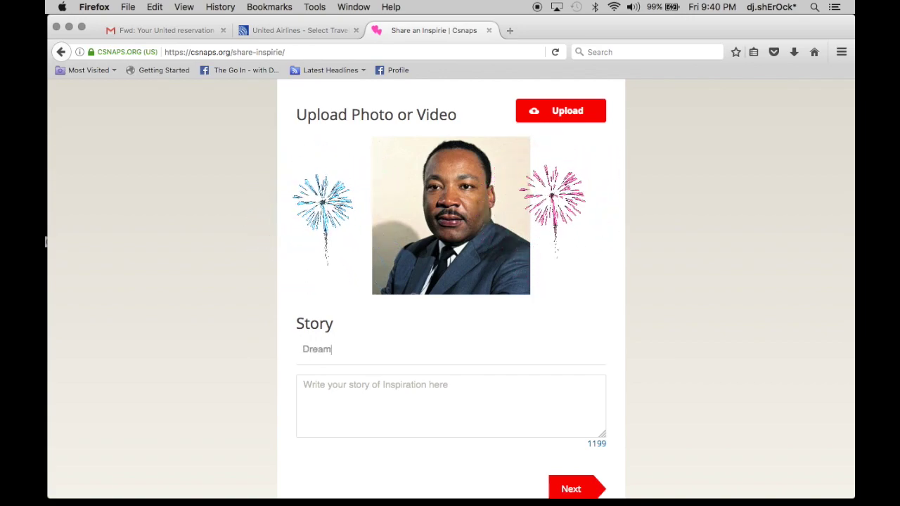
type("s come true")
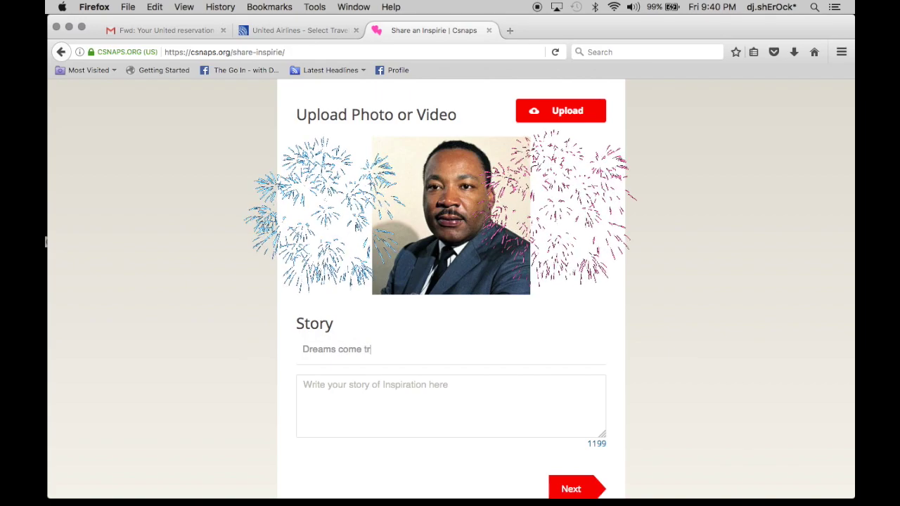
Step: Write the story "MLK inspires me to be peaceful, liberal, and to treat everyone with respect." and continue to the charity selection
left_click(336, 401)
scroll(335, 402, "down", 1)
scroll(334, 402, "down", 1)
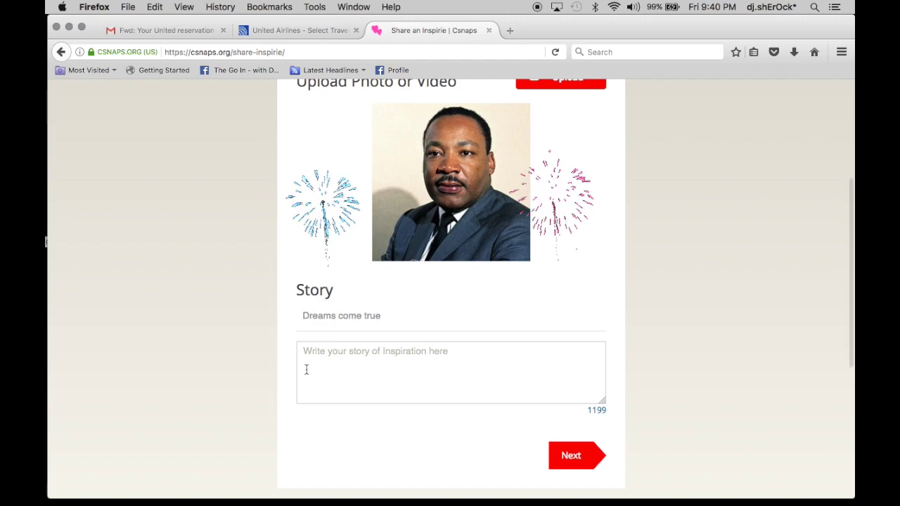
type("M")
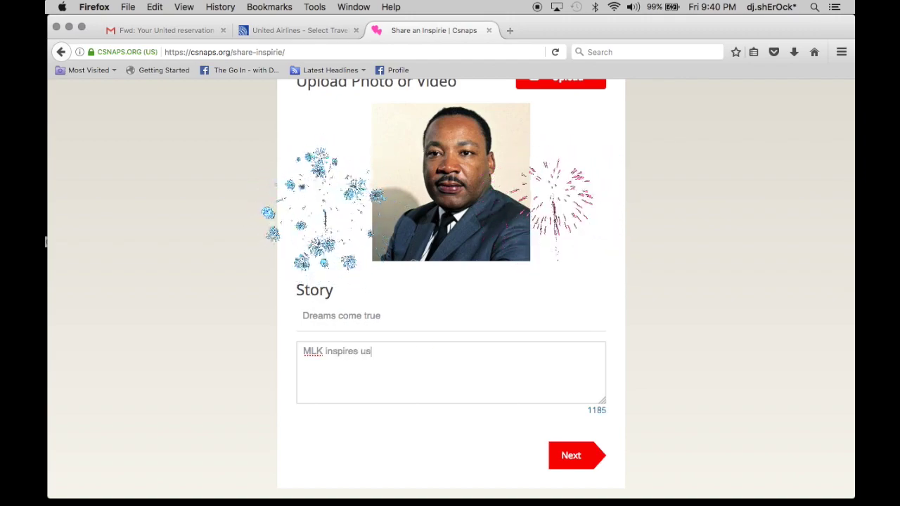
type("LK inspires u")
key("BackSpace")
type("me to be pea")
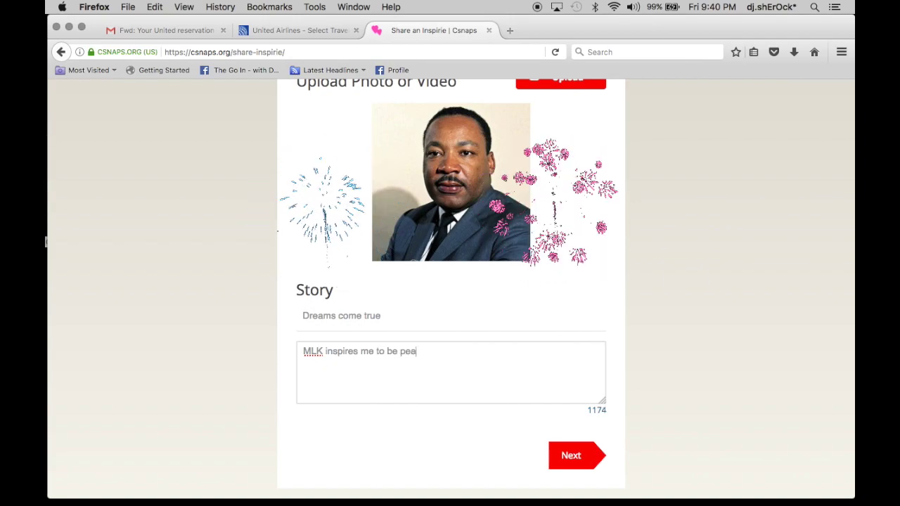
type("ceful, liberal, and to")
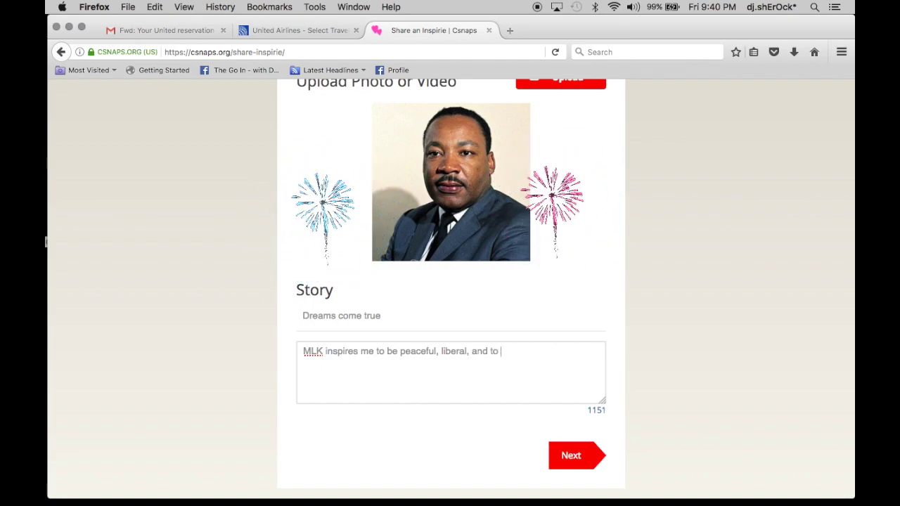
type("eat everyone with re-")
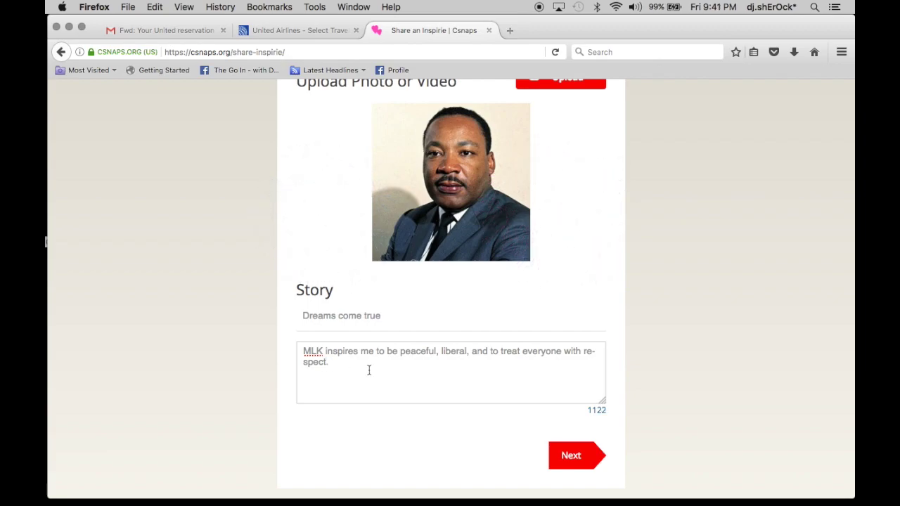
scroll(368, 370, "down", 1)
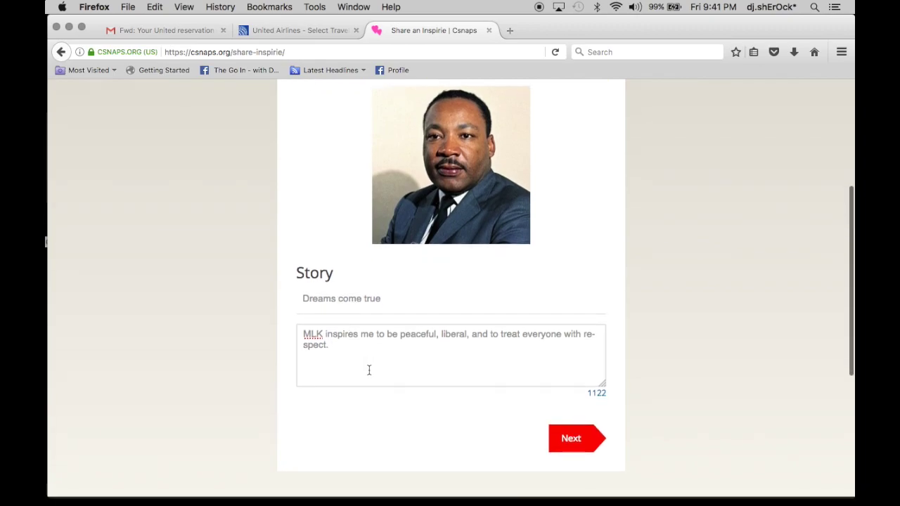
left_click(573, 437)
Step: Choose FA-MLI, INC. from the list as the charity to support
scroll(506, 387, "up", 5)
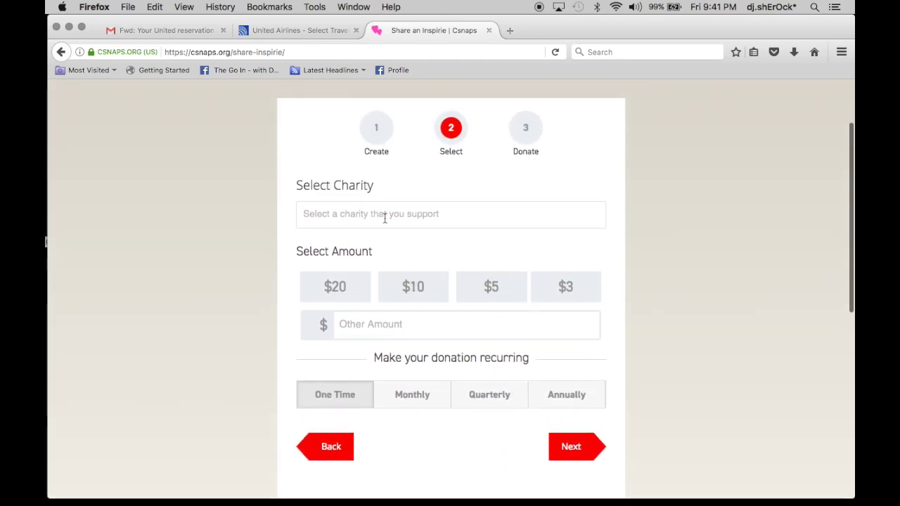
left_click(381, 212)
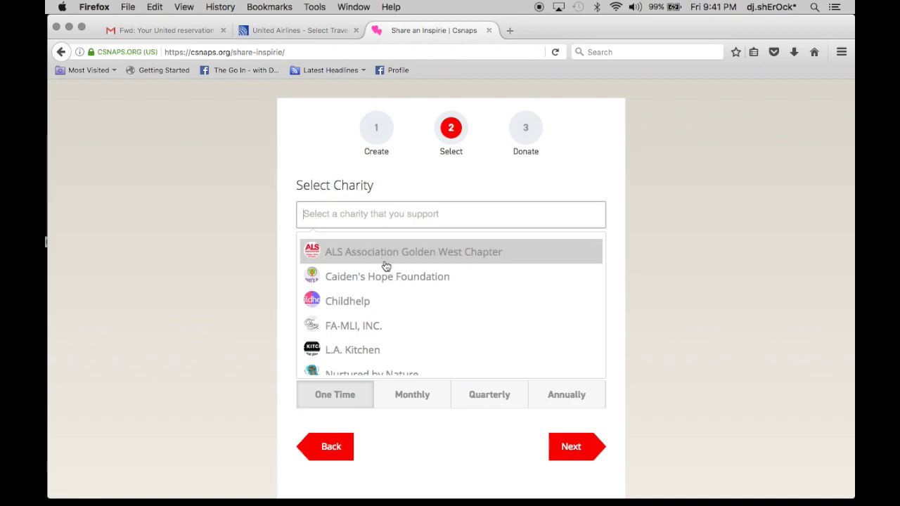
scroll(388, 315, "down", 3)
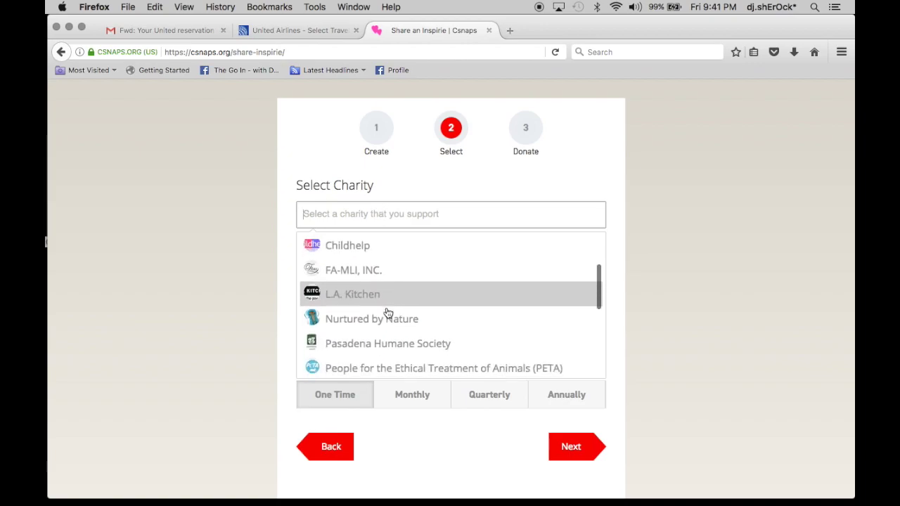
left_click(380, 263)
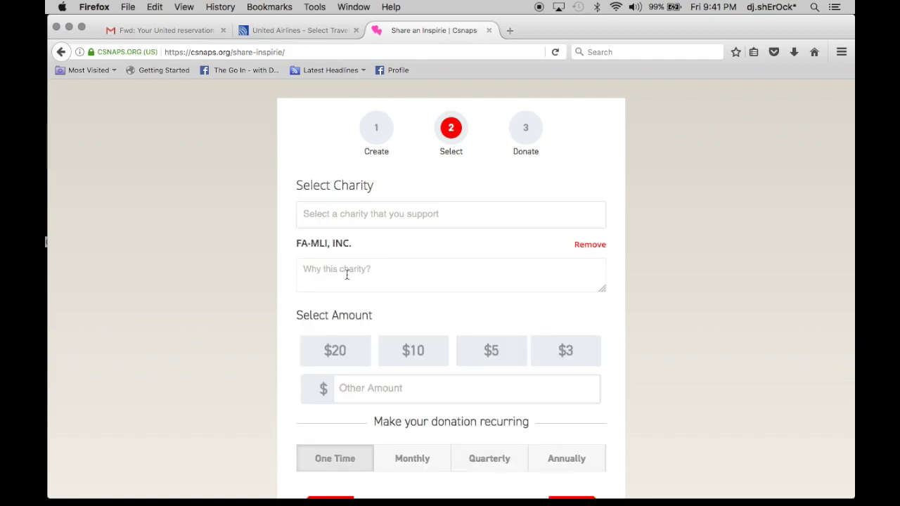
Step: Give "It makes a difference with young black males in the inner city" as the reason for choosing this charity
left_click(346, 274)
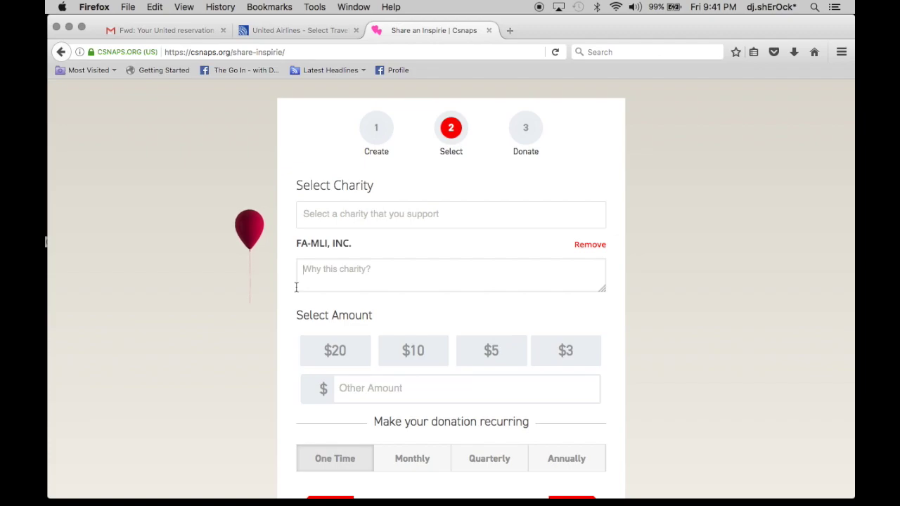
type("I")
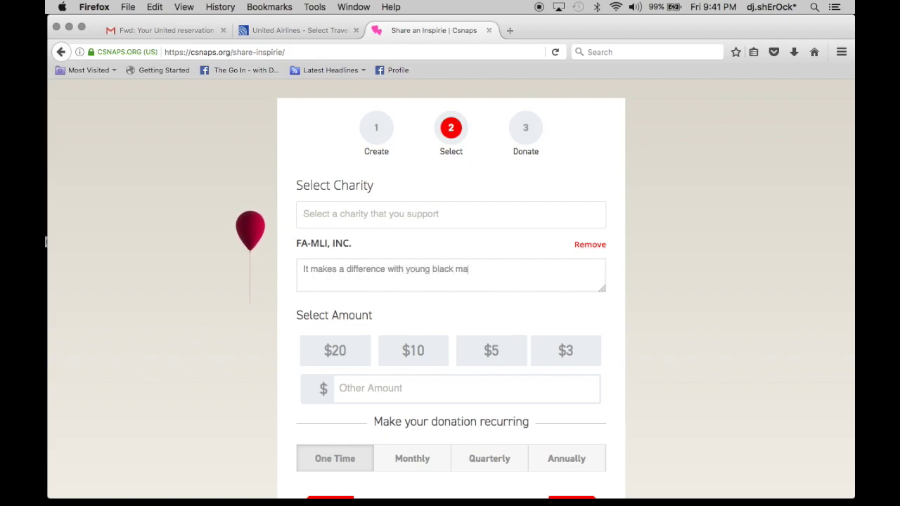
type("in the i")
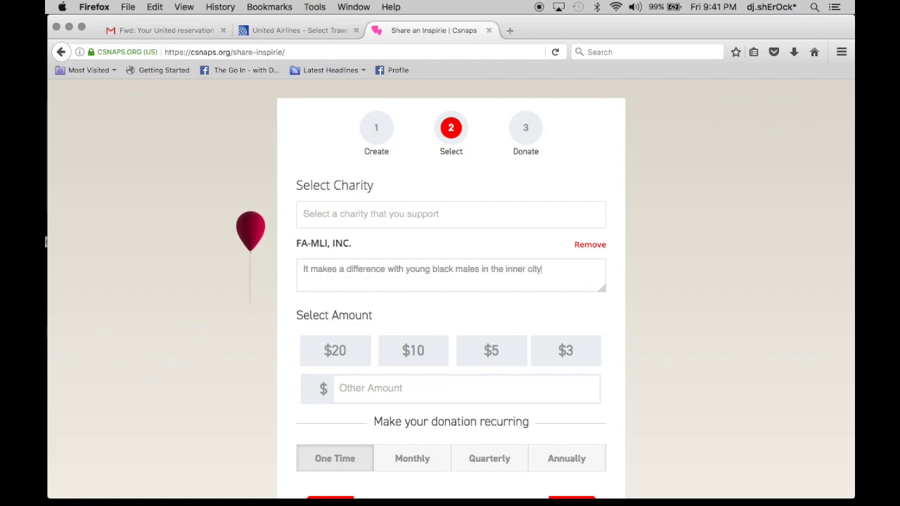
type("nner city")
Step: Select a $10 donation amount and submit the donation with the saved card
scroll(282, 357, "down", 3)
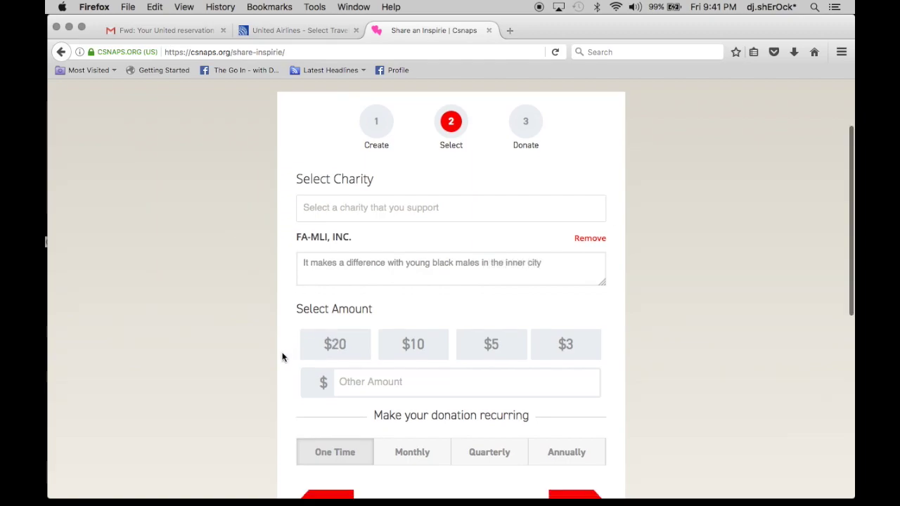
scroll(282, 358, "down", 2)
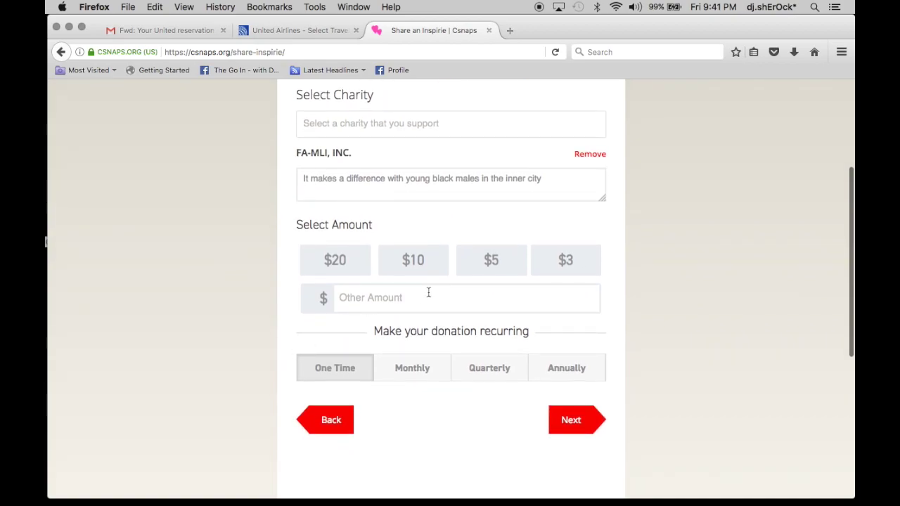
left_click(427, 266)
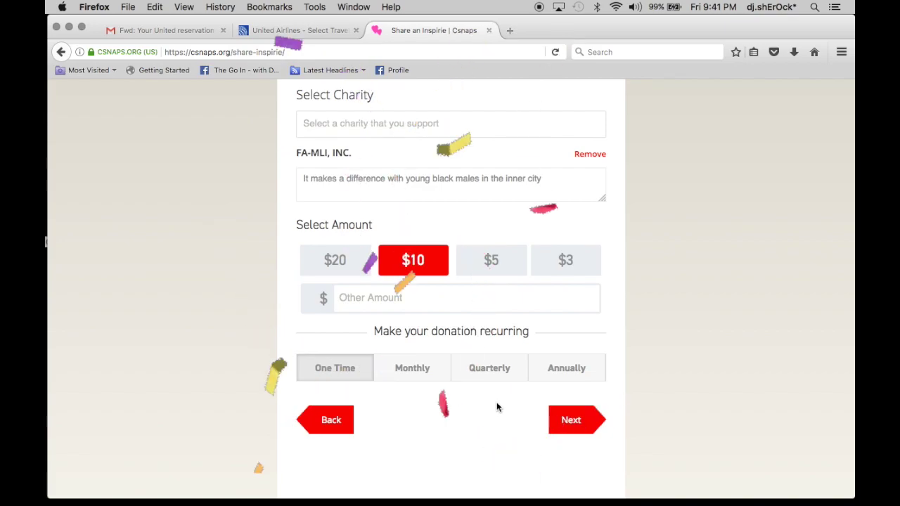
left_click(571, 421)
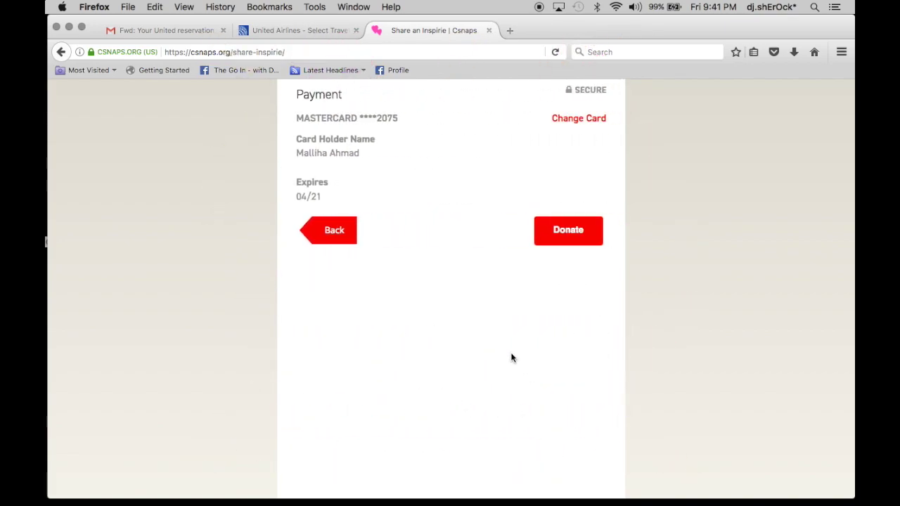
scroll(507, 342, "up", 2)
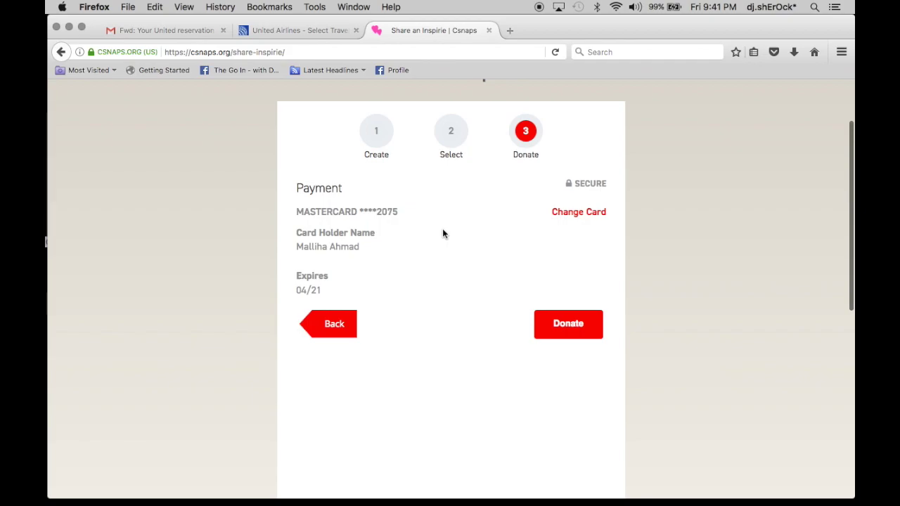
left_click(571, 328)
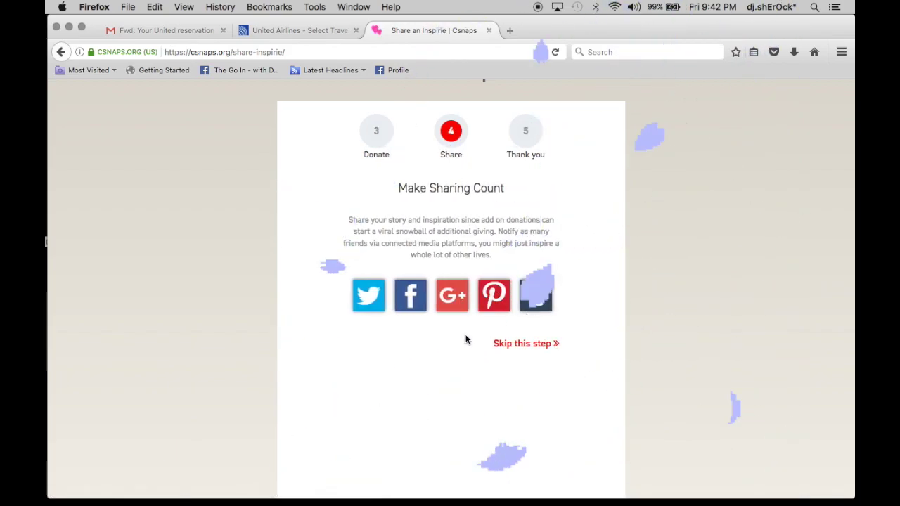
Step: Share the donation on Twitter by posting the prefilled tweet with the Inspirie link
scroll(431, 367, "down", 1)
scroll(431, 366, "down", 1)
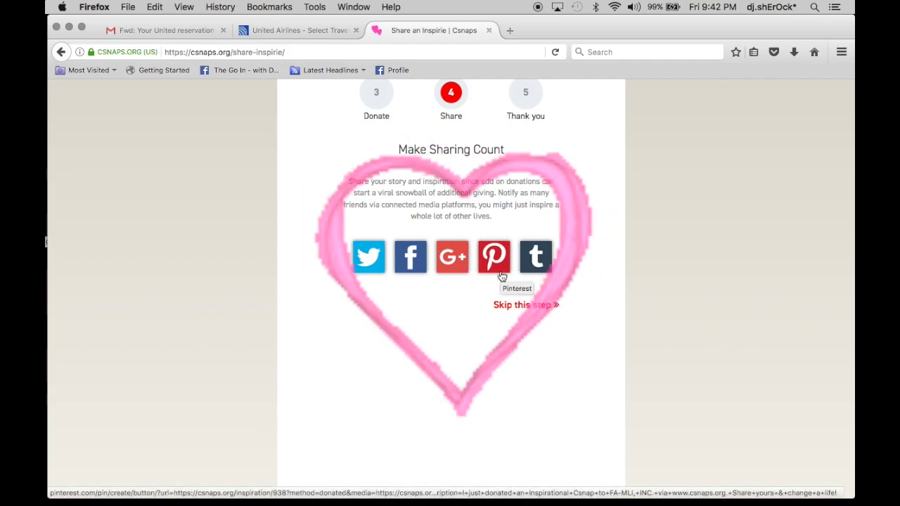
left_click(367, 261)
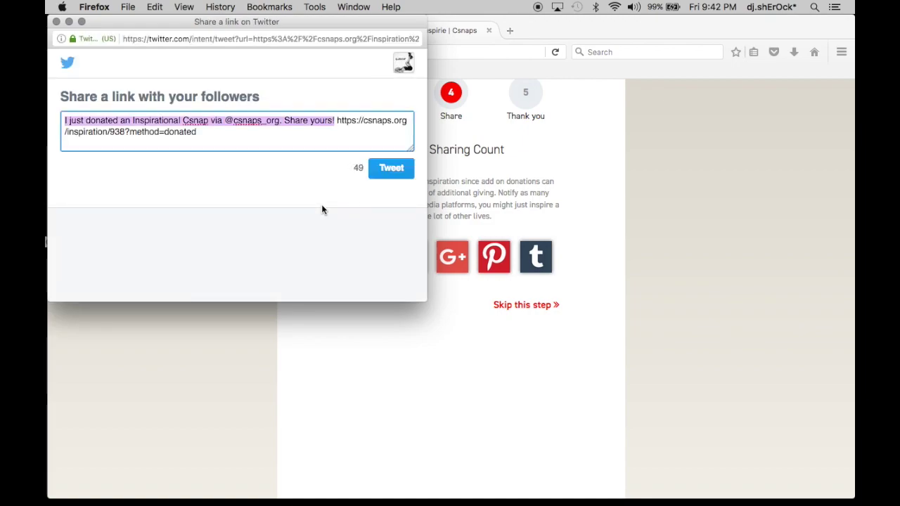
left_click(390, 171)
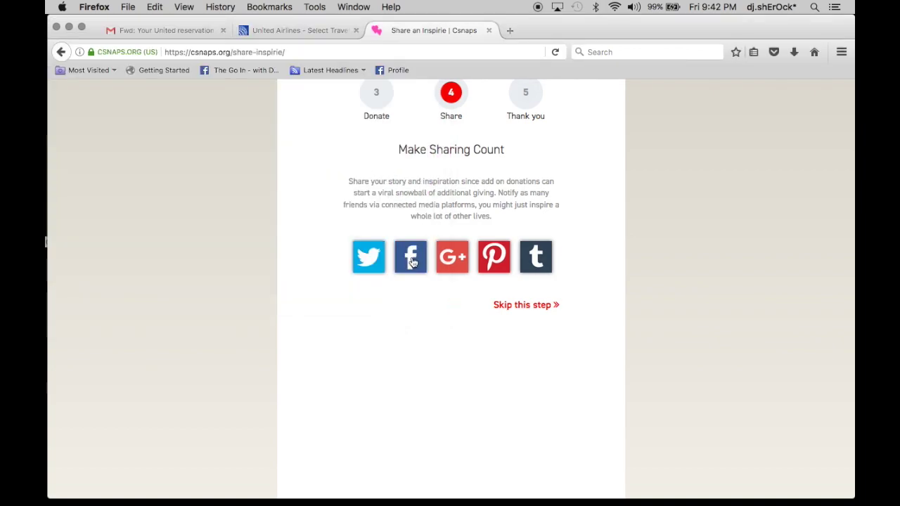
Step: Share the donation on Facebook with a message beginning with "Give"
left_click(416, 265)
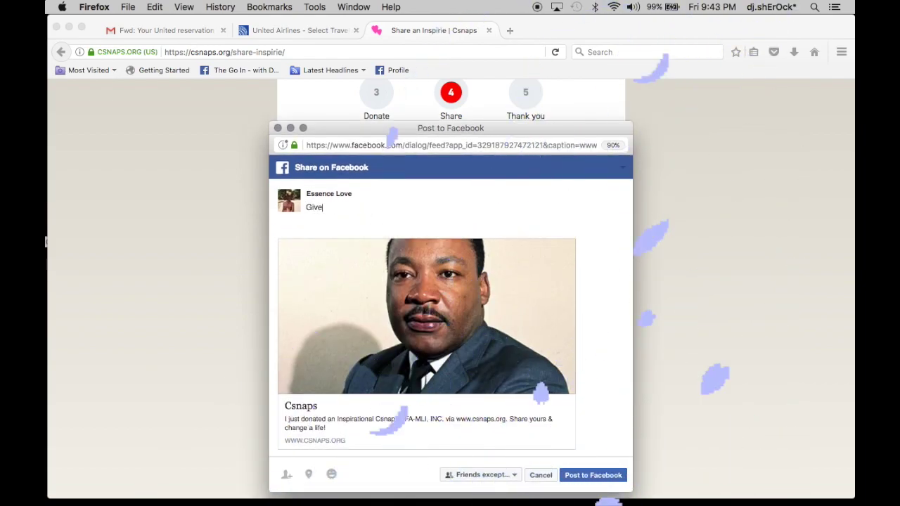
type("<")
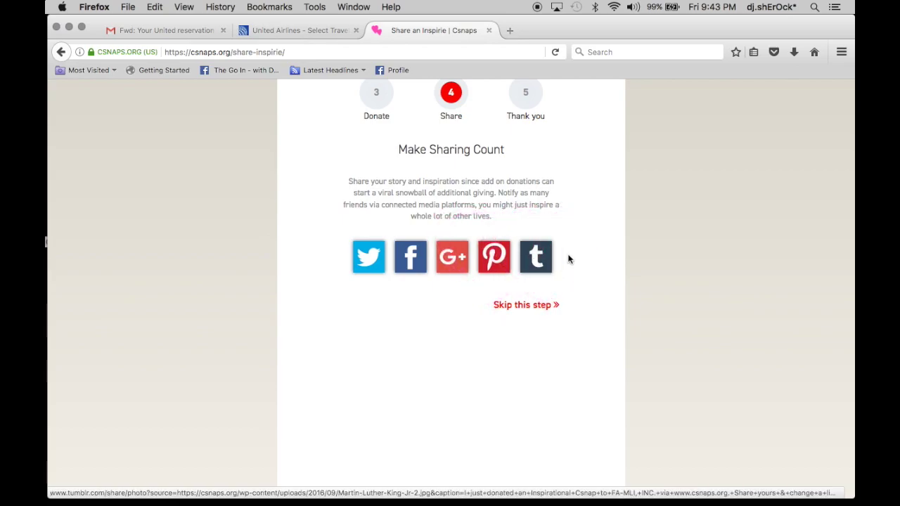
Step: Skip the remaining sharing options and review the donation's thank-you page with the inspirational story
scroll(569, 259, "up", 2)
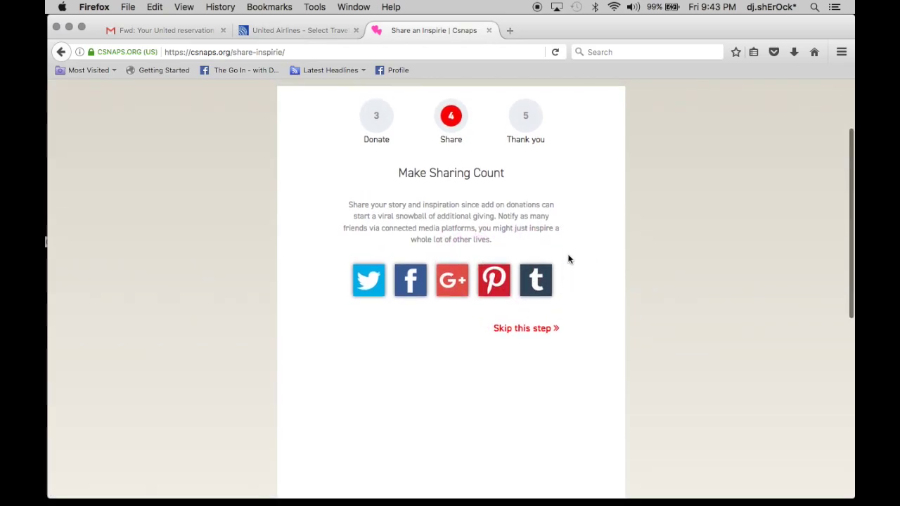
left_click(525, 330)
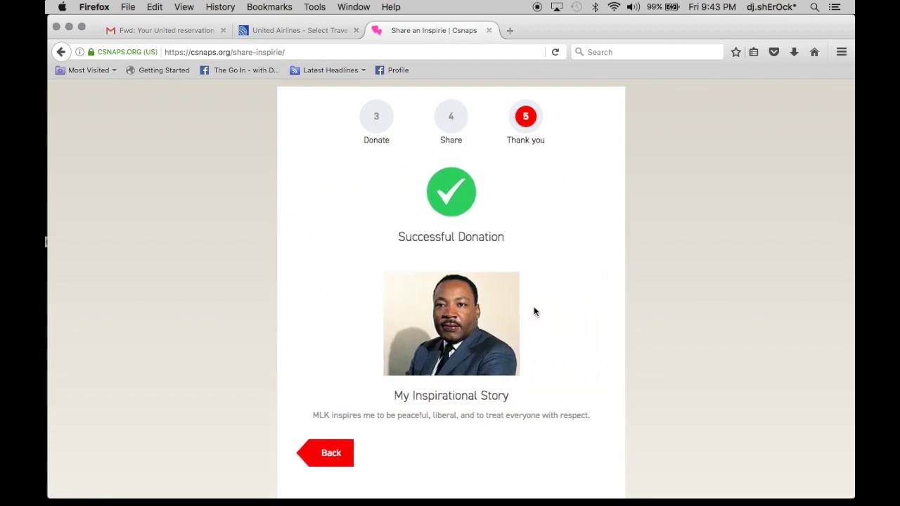
scroll(535, 312, "down", 2)
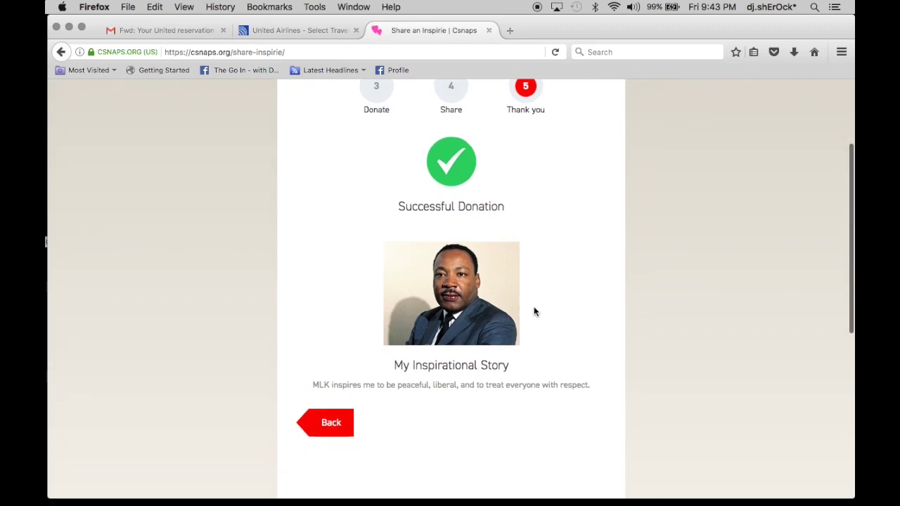
scroll(535, 311, "up", 1)
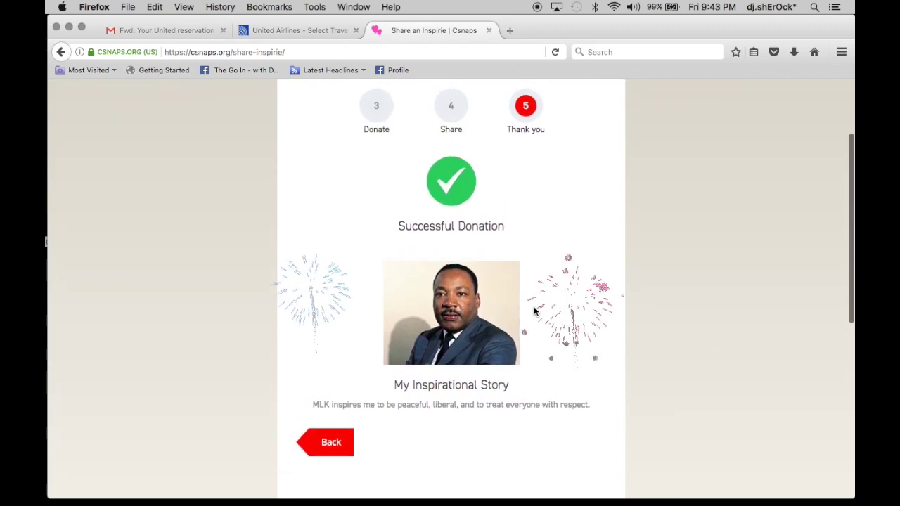
scroll(534, 312, "up", 1)
scroll(535, 312, "up", 1)
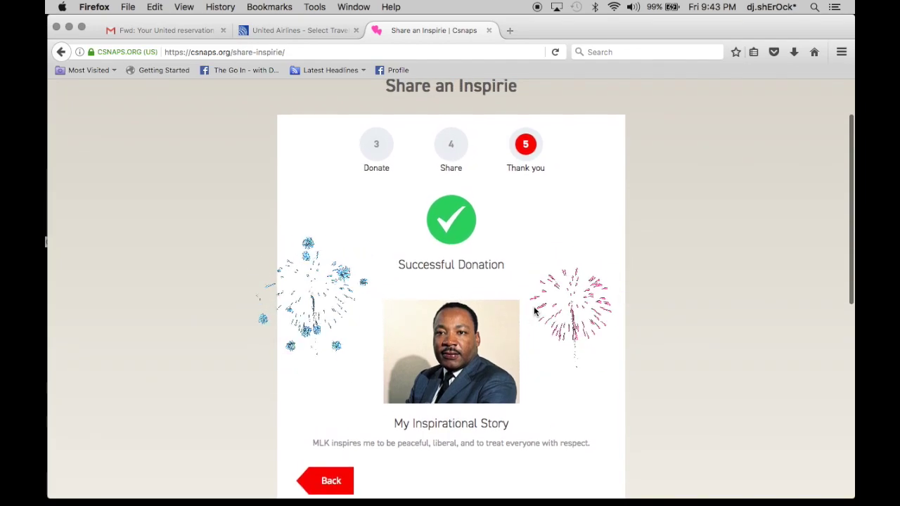
scroll(534, 311, "down", 1)
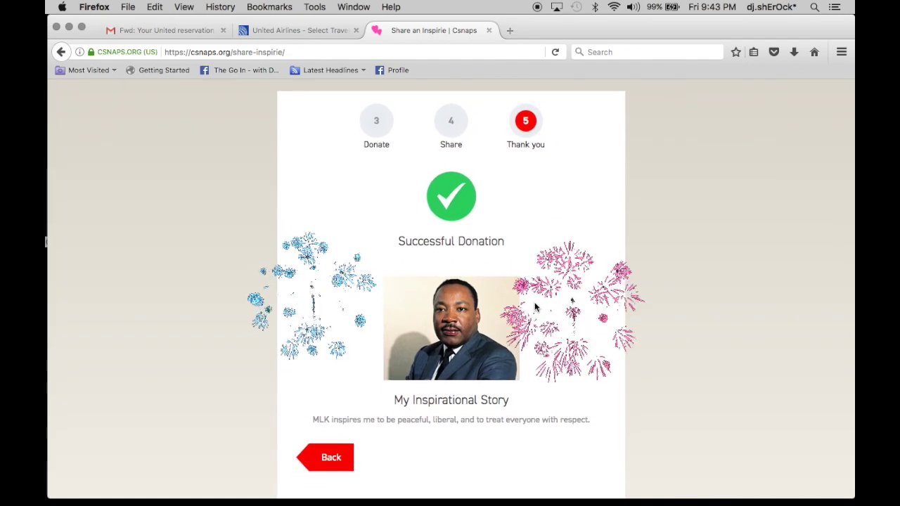